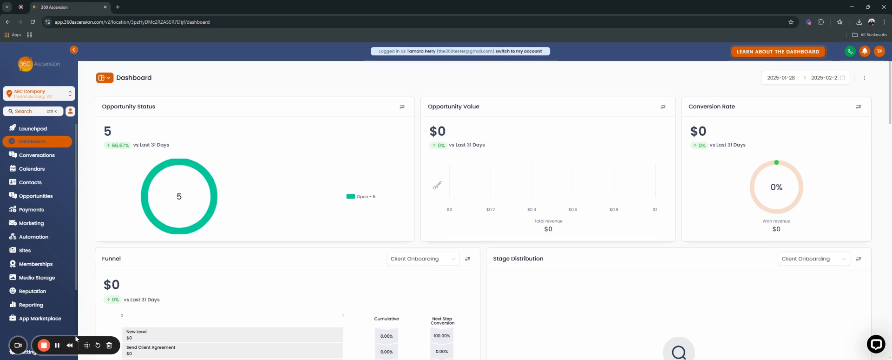
# - Open the Home page of the "The Denver- Template" website in the page builder
pyautogui.moveTo(113, 341); pyautogui.dragTo(647, 341)
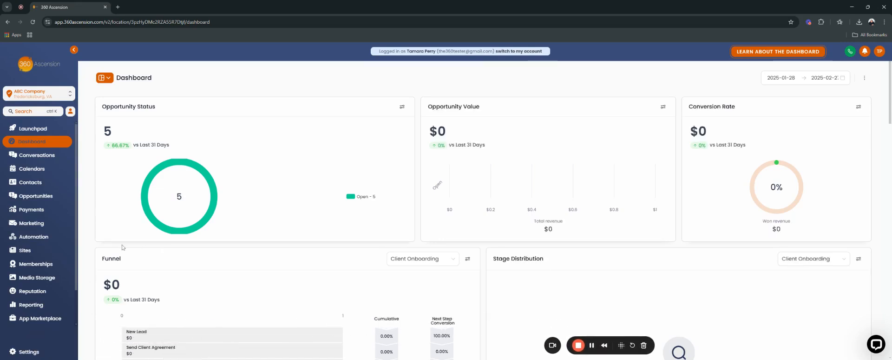
pyautogui.click(29, 254)
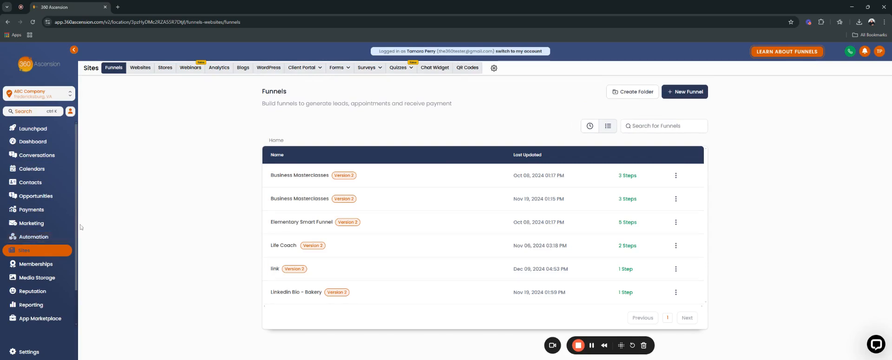
pyautogui.click(139, 68)
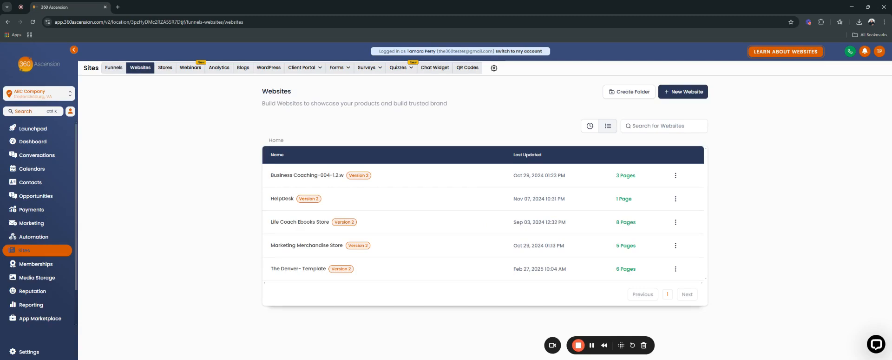
pyautogui.click(297, 274)
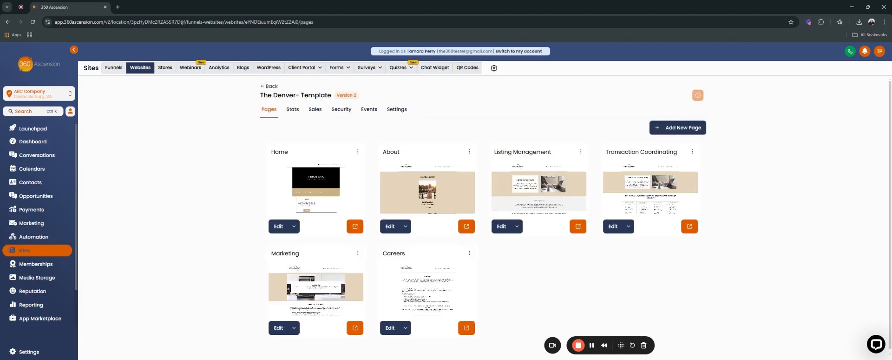
pyautogui.click(322, 194)
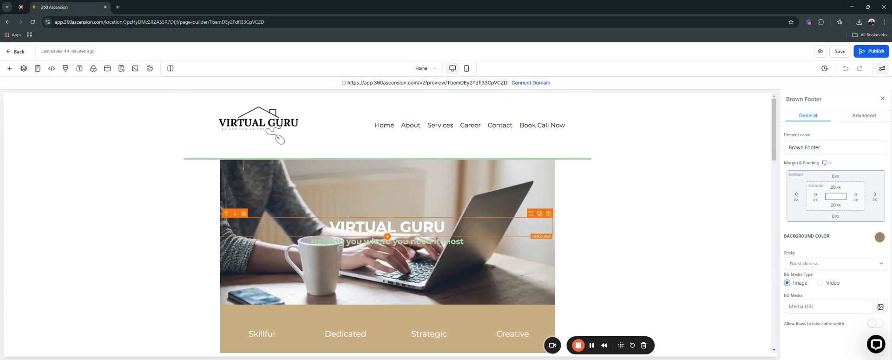
# - Rename the column containing the About Us text and Learn More button as "About Us Homepage"
pyautogui.scroll(-3, 281, 99)
pyautogui.scroll(-1, 388, 222)
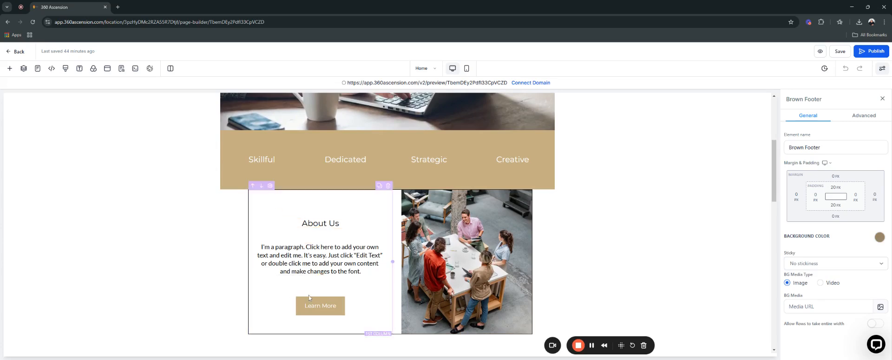
pyautogui.scroll(4, 467, 275)
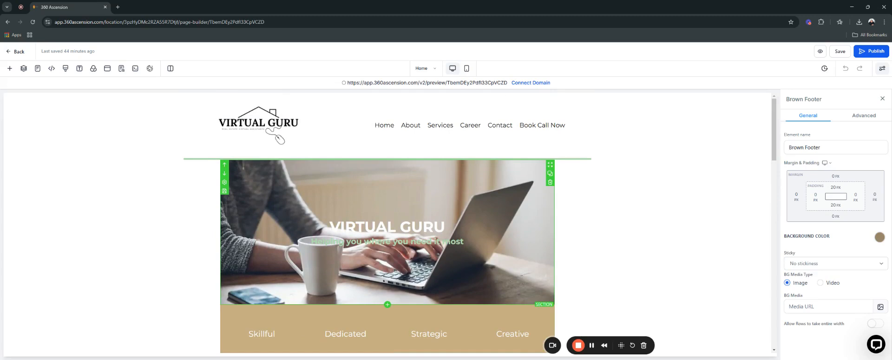
pyautogui.scroll(-4, 441, 261)
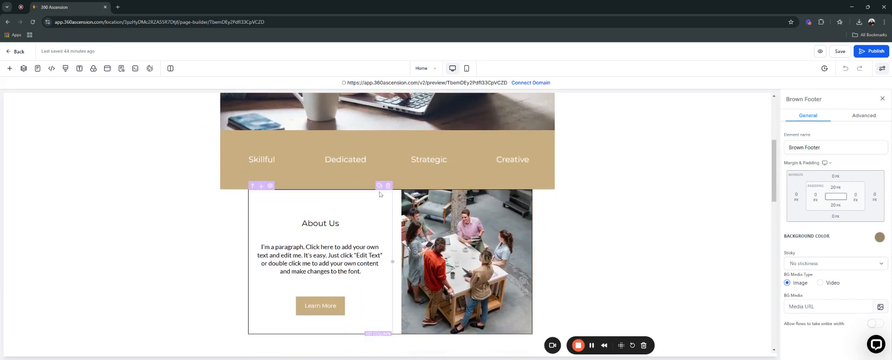
pyautogui.scroll(-2, 418, 196)
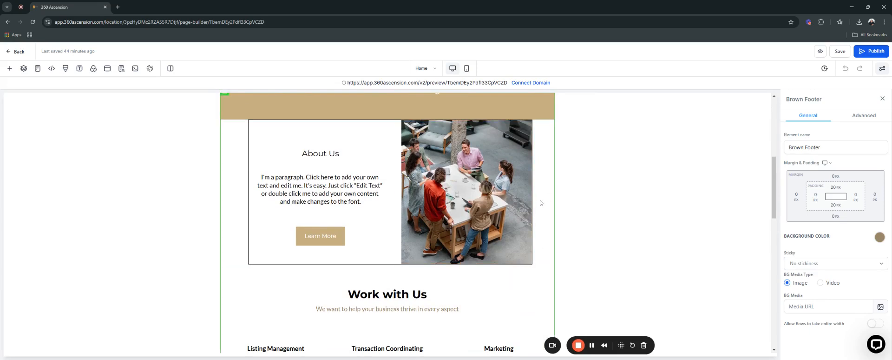
pyautogui.scroll(1, 540, 202)
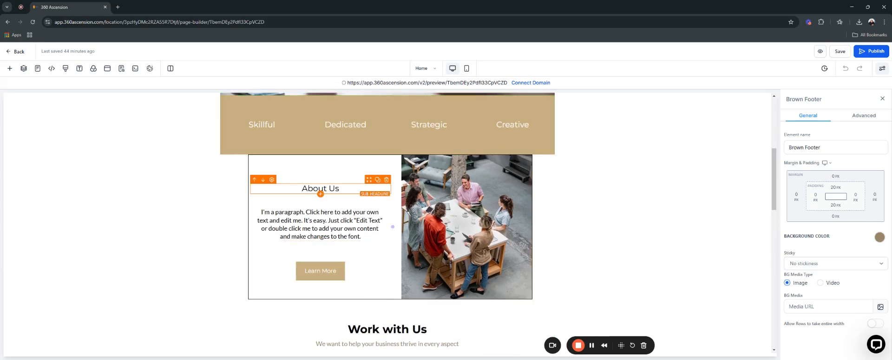
pyautogui.click(320, 188)
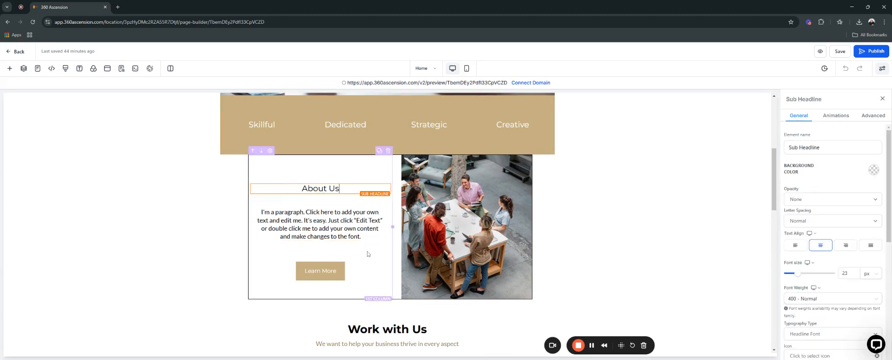
pyautogui.click(385, 258)
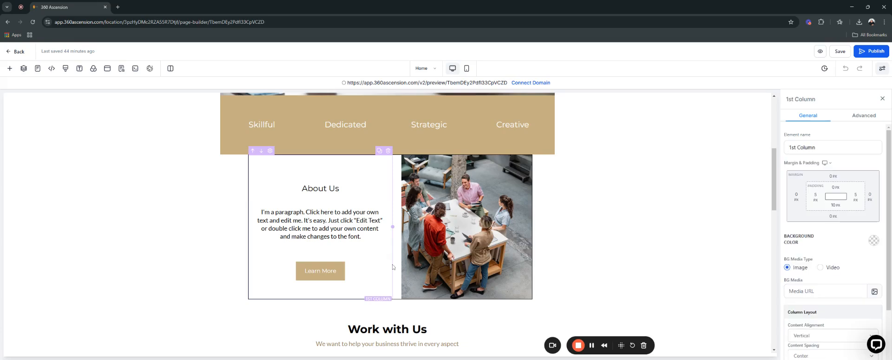
pyautogui.moveTo(836, 147); pyautogui.dragTo(781, 151)
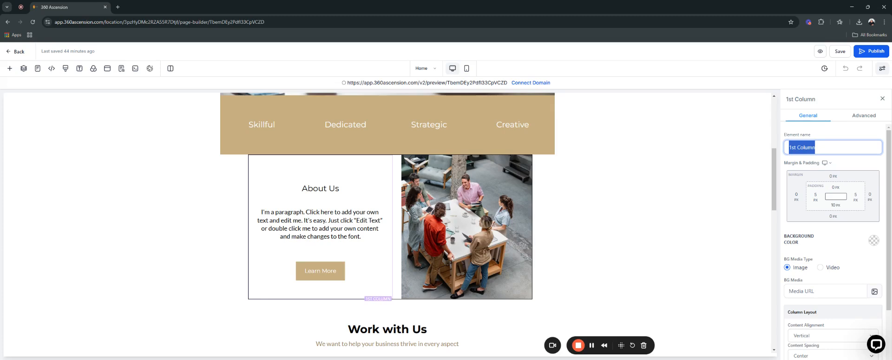
pyautogui.write('About Us')
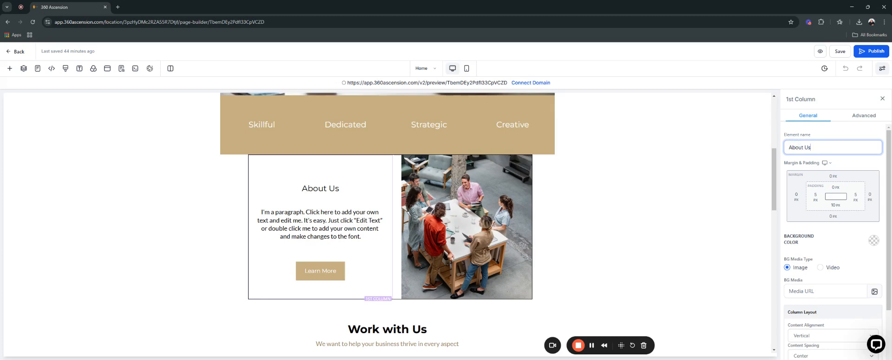
pyautogui.write(' Homepage')
pyautogui.click(826, 136)
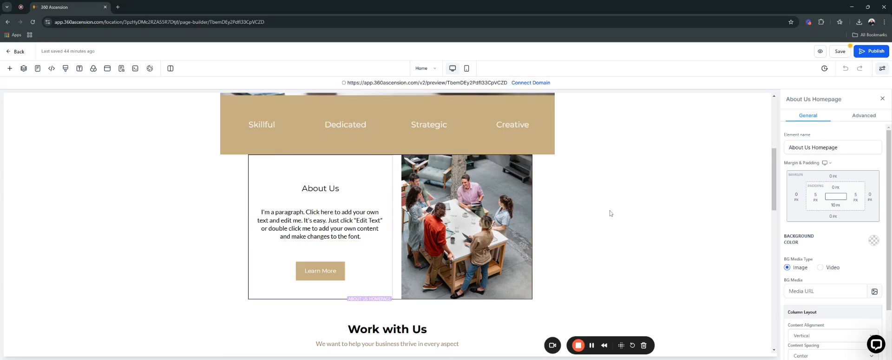
# - Examine the page header's navigation menu settings, including its list of menu items
pyautogui.scroll(3, 611, 214)
pyautogui.scroll(2, 611, 213)
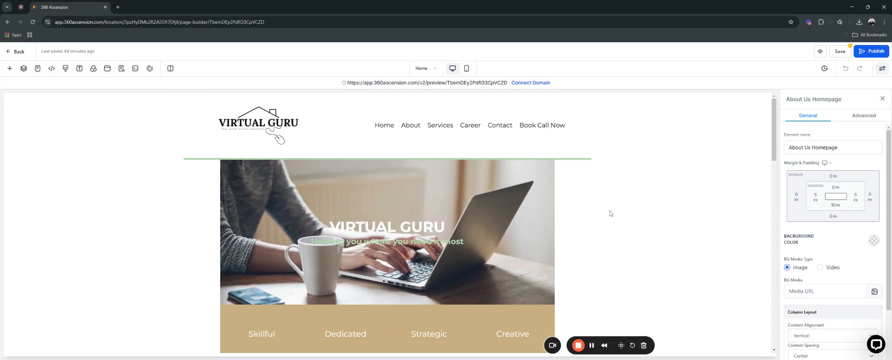
pyautogui.click(420, 138)
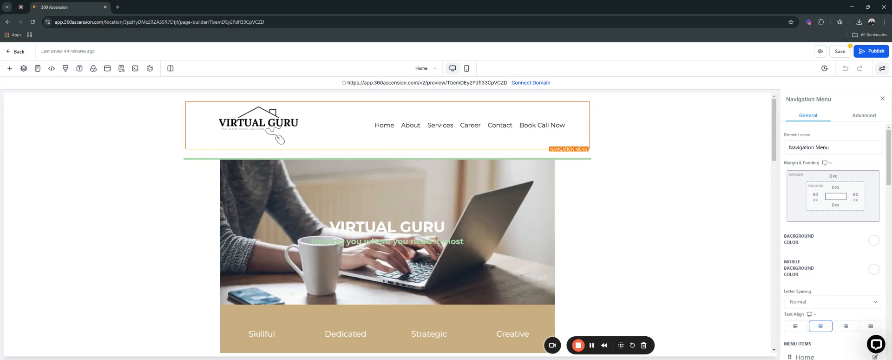
pyautogui.scroll(-3, 809, 217)
pyautogui.scroll(-1, 802, 225)
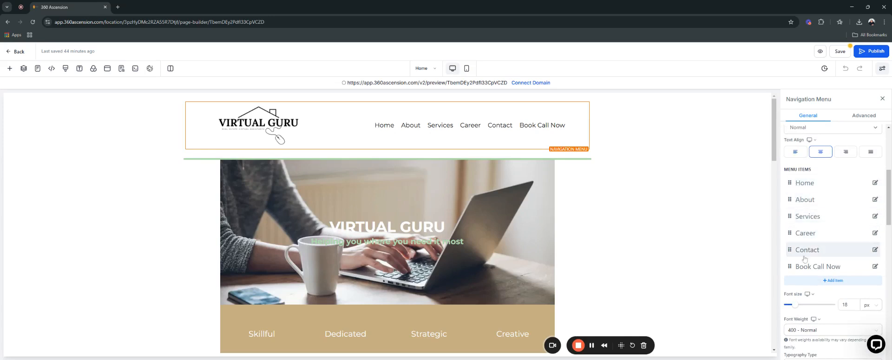
pyautogui.scroll(-1, 805, 259)
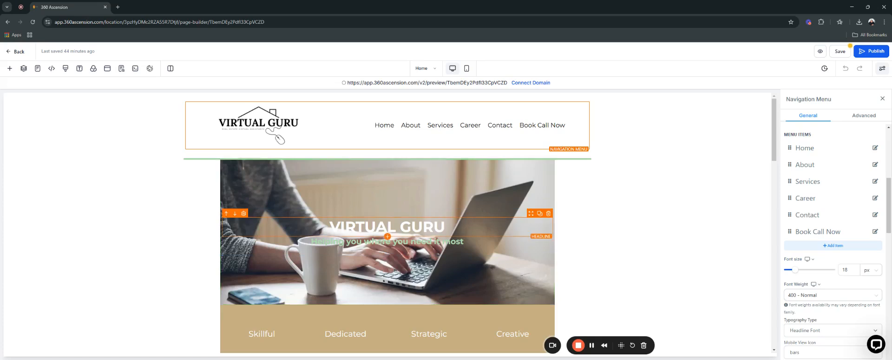
pyautogui.scroll(-1, 349, 235)
pyautogui.scroll(-4, 348, 234)
# - Copy the CSS selector of the About Us Homepage column from its advanced settings
pyautogui.click(367, 214)
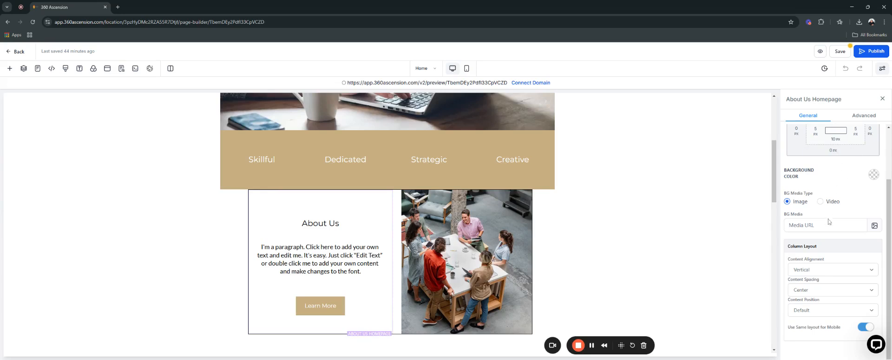
pyautogui.scroll(3, 835, 281)
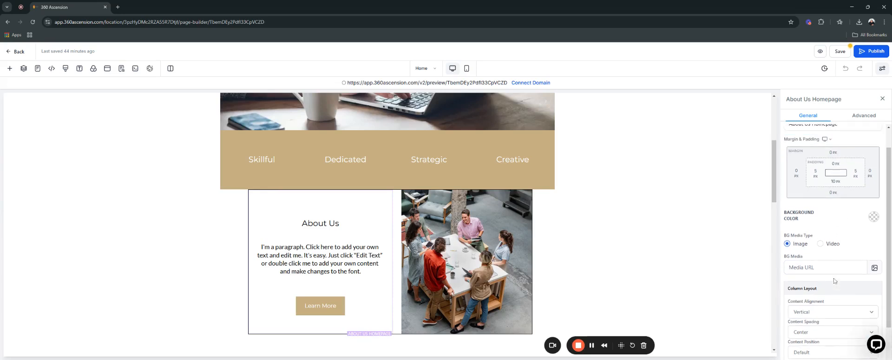
pyautogui.click(864, 116)
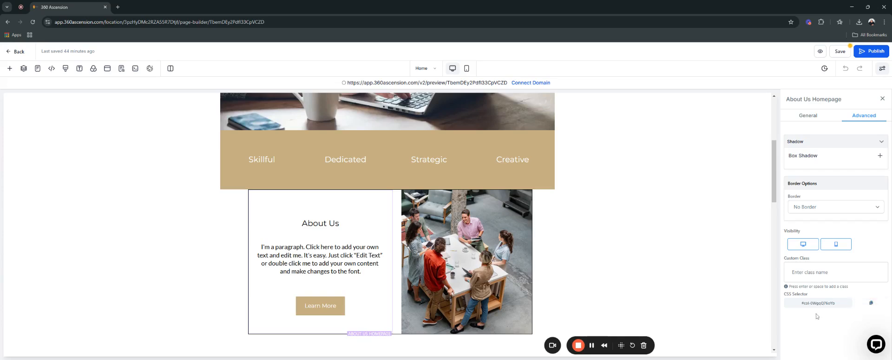
# - Set the About menu item's URL to the About Us column's copied CSS selector and turn off Open in New Tab
pyautogui.scroll(4, 411, 250)
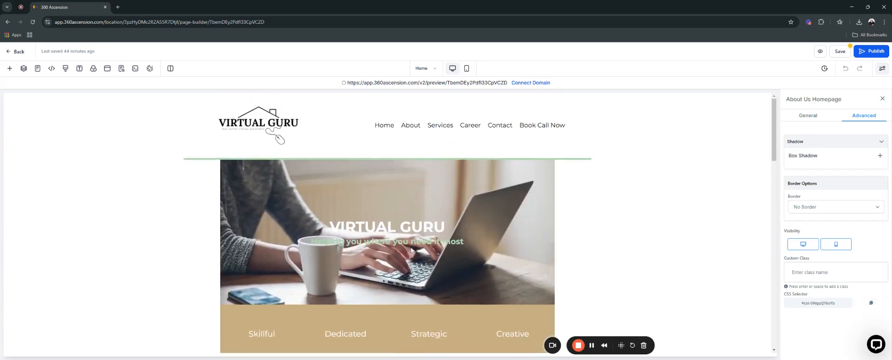
pyautogui.click(475, 143)
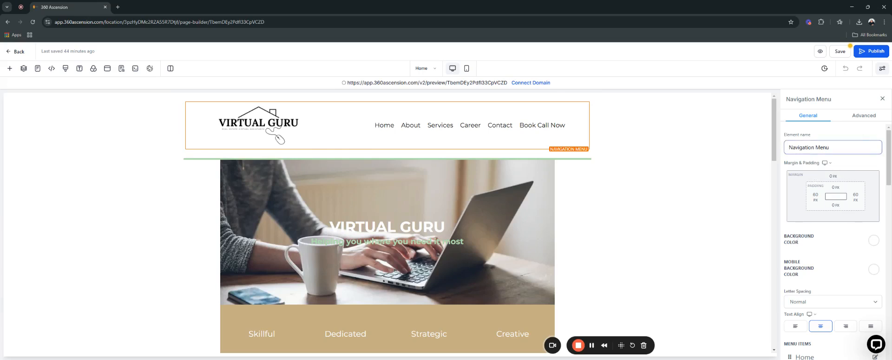
pyautogui.scroll(-4, 805, 223)
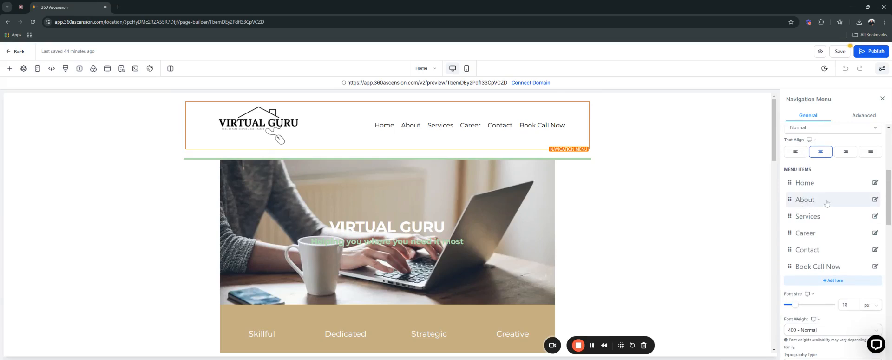
pyautogui.click(876, 199)
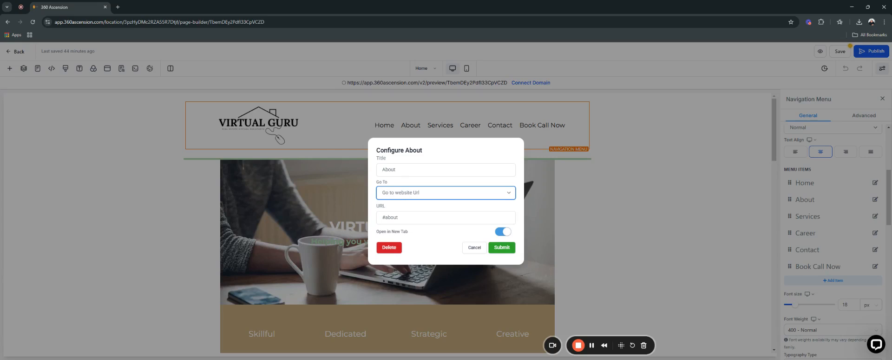
pyautogui.tripleClick(392, 218)
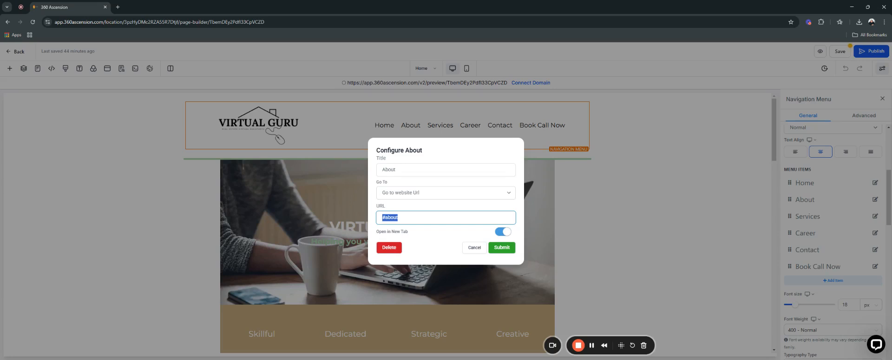
pyautogui.write('#col-0WgqQ76oYb')
pyautogui.click(500, 233)
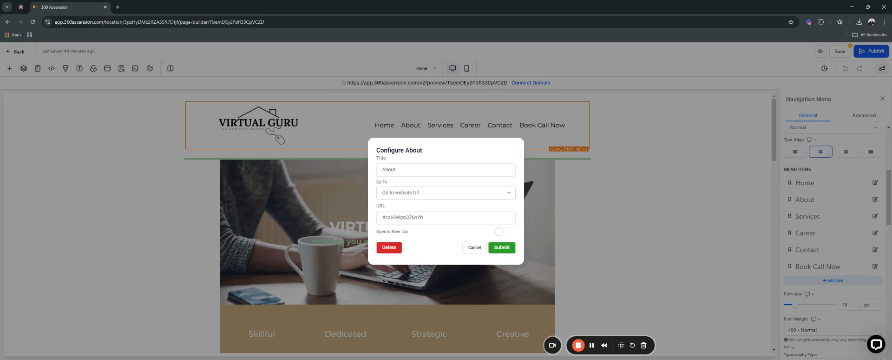
pyautogui.click(500, 249)
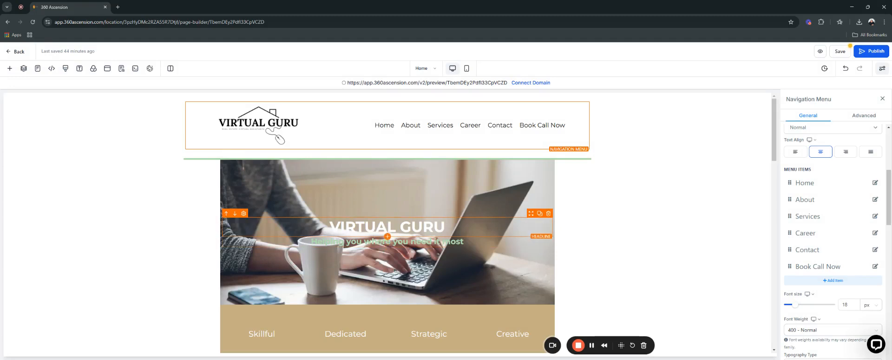
# - Rename the three-column row of services under the Work with Us heading as "Work with us homepage"
pyautogui.scroll(-3, 474, 182)
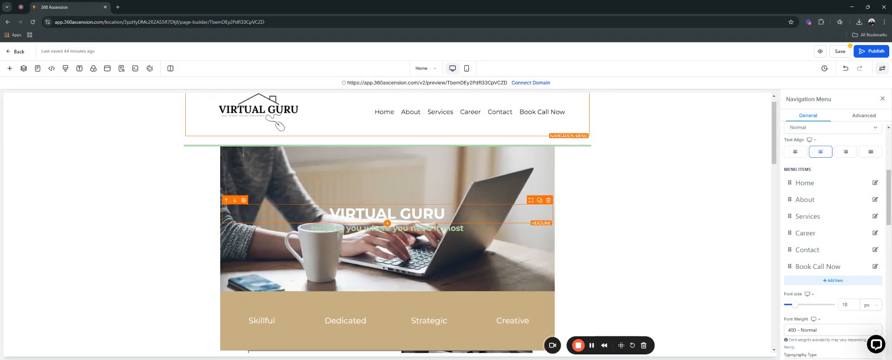
pyautogui.scroll(-5, 388, 224)
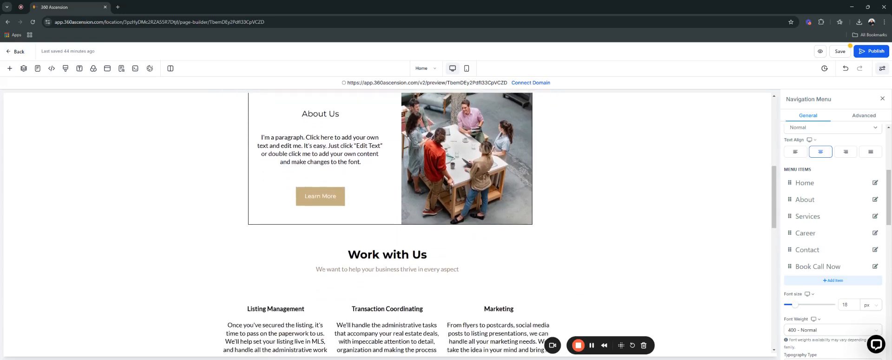
pyautogui.scroll(2, 387, 223)
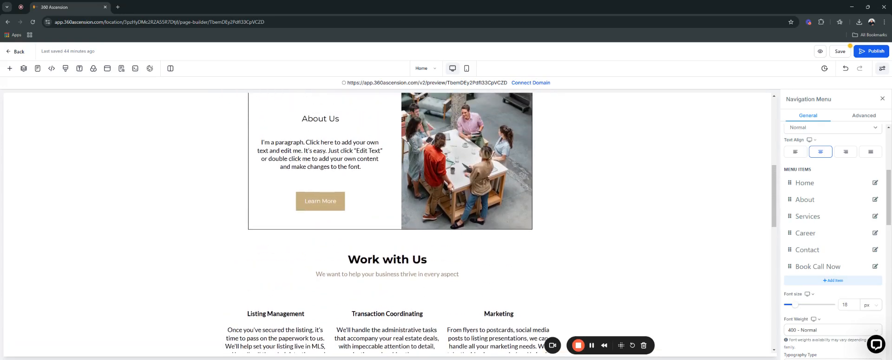
pyautogui.scroll(-3, 459, 234)
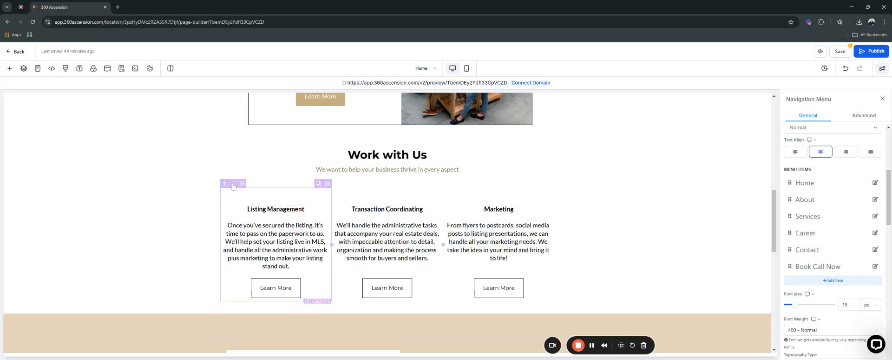
pyautogui.scroll(-1, 190, 236)
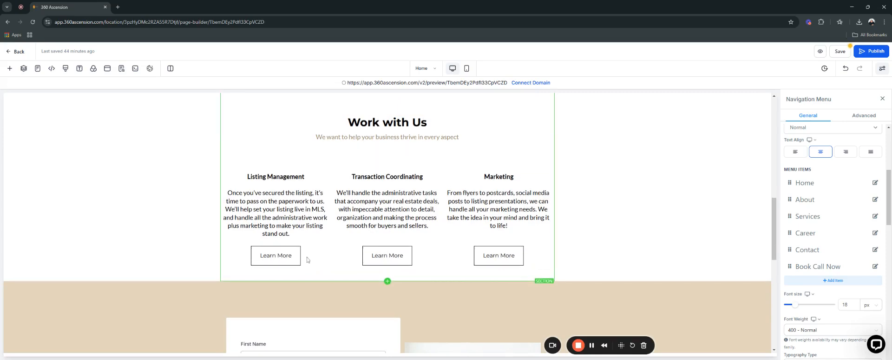
pyautogui.scroll(3, 309, 275)
pyautogui.scroll(-1, 321, 265)
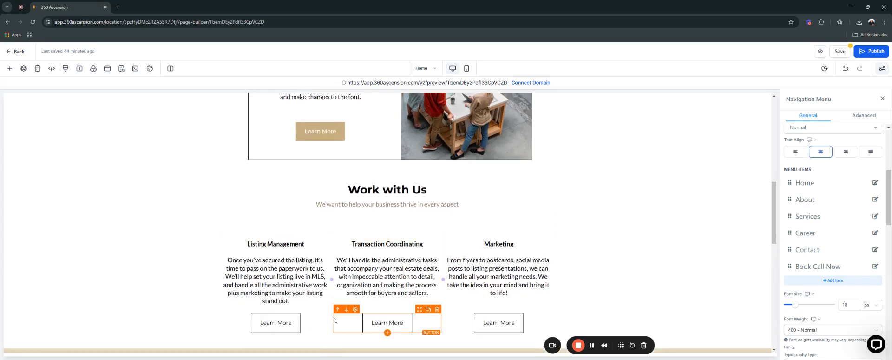
pyautogui.click(327, 341)
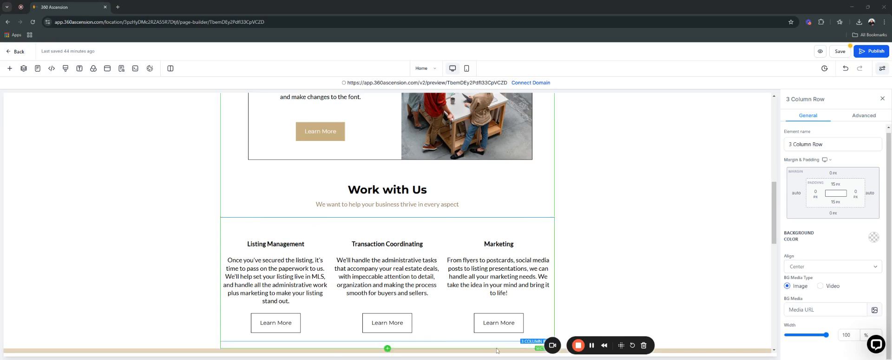
pyautogui.moveTo(613, 340); pyautogui.dragTo(724, 332)
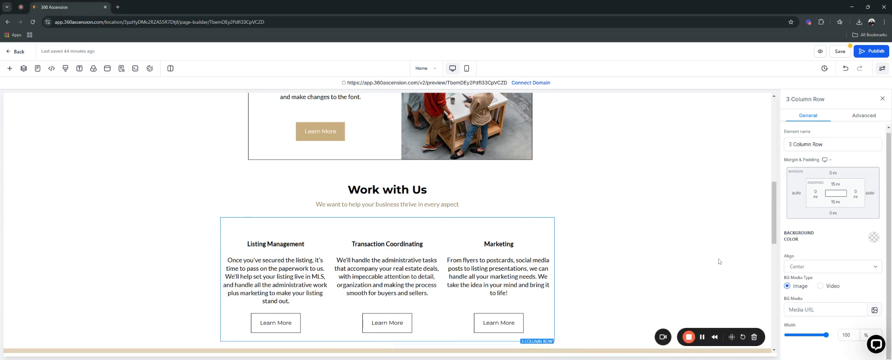
pyautogui.moveTo(824, 145); pyautogui.dragTo(784, 146)
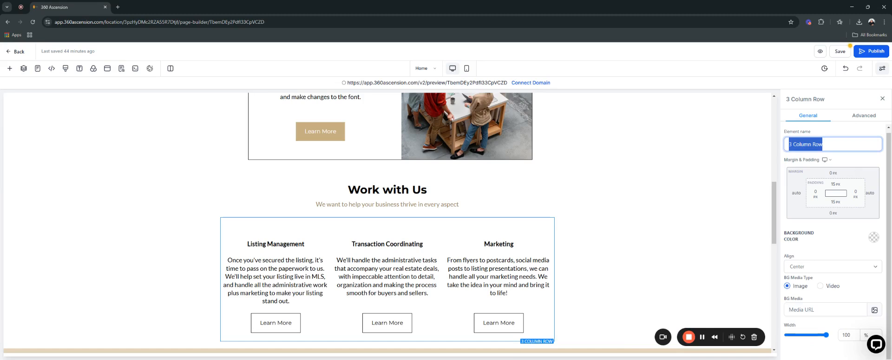
pyautogui.write('W')
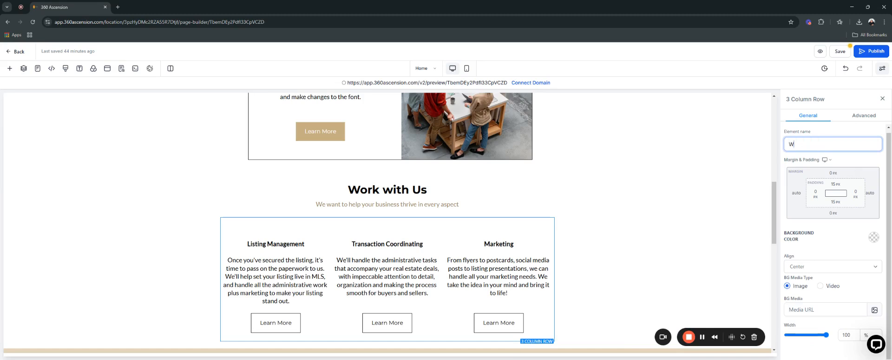
pyautogui.write('ork with us')
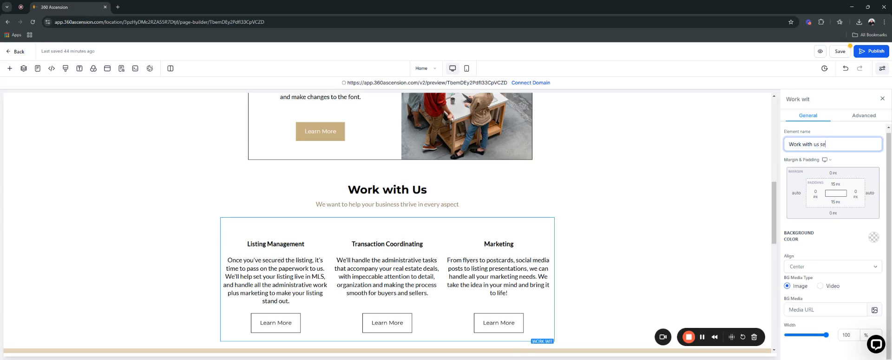
pyautogui.write(' homepage')
pyautogui.click(705, 158)
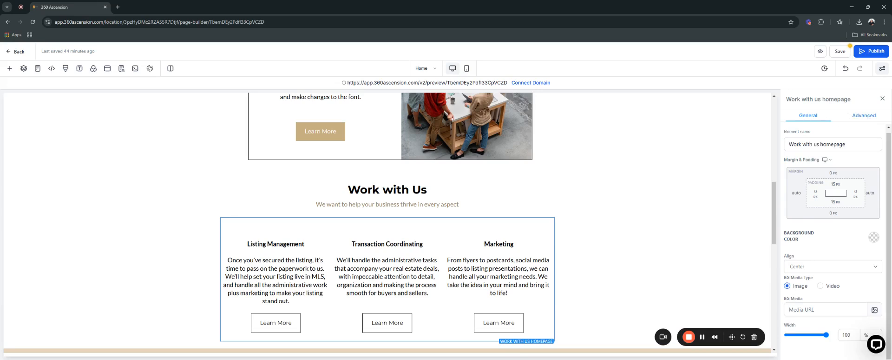
# - Copy the CSS selector of the Work with us homepage row and bring up the header navigation menu's item list
pyautogui.click(862, 116)
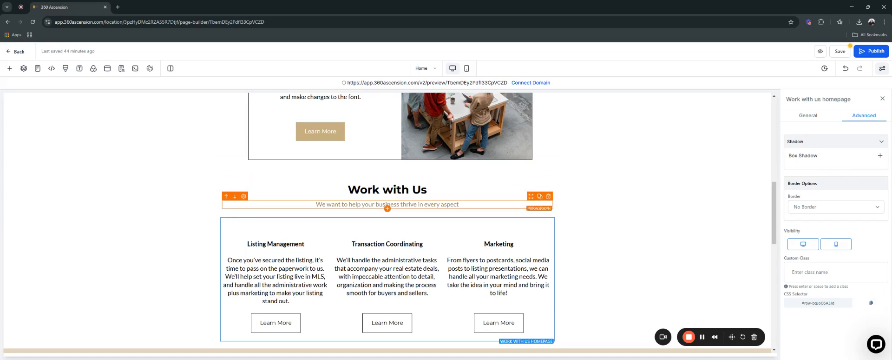
pyautogui.scroll(15, 386, 205)
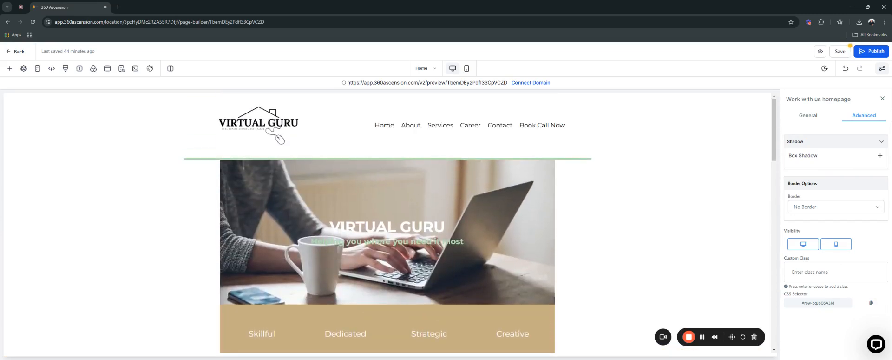
pyautogui.click(463, 140)
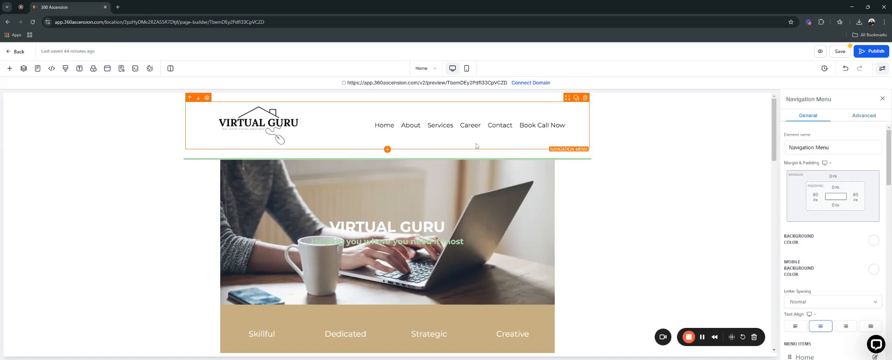
pyautogui.scroll(-2, 817, 225)
pyautogui.scroll(-3, 818, 221)
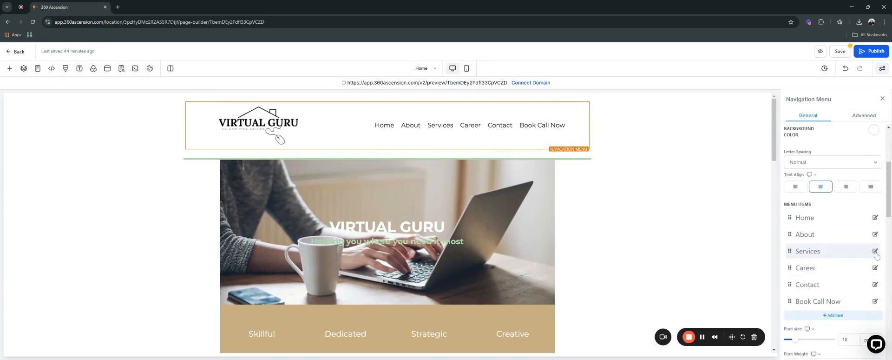
# - Set the Services menu item's website URL to the Work with us homepage row's copied CSS selector and save the page
pyautogui.click(876, 254)
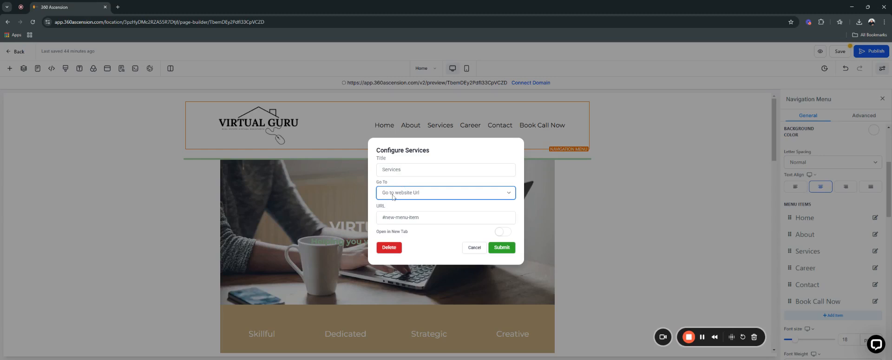
pyautogui.click(424, 217)
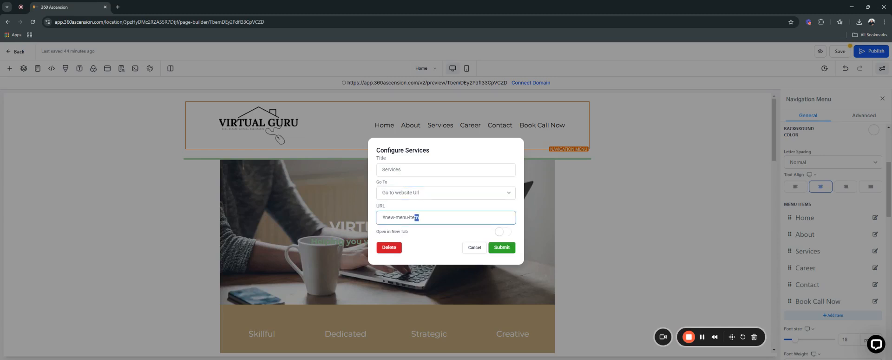
pyautogui.hotkey('ctrl', 'a')
pyautogui.write('#row-bqJoO5A3Jd')
pyautogui.click(503, 248)
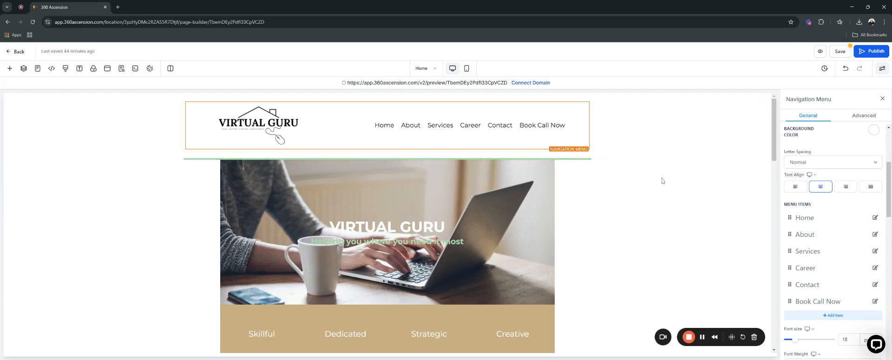
pyautogui.click(840, 52)
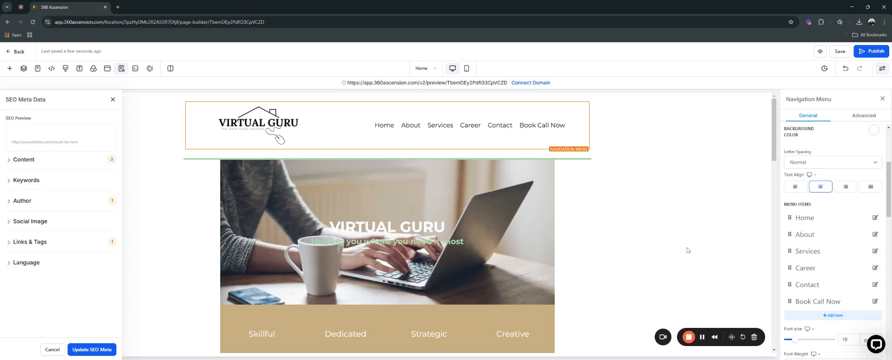
pyautogui.click(702, 337)
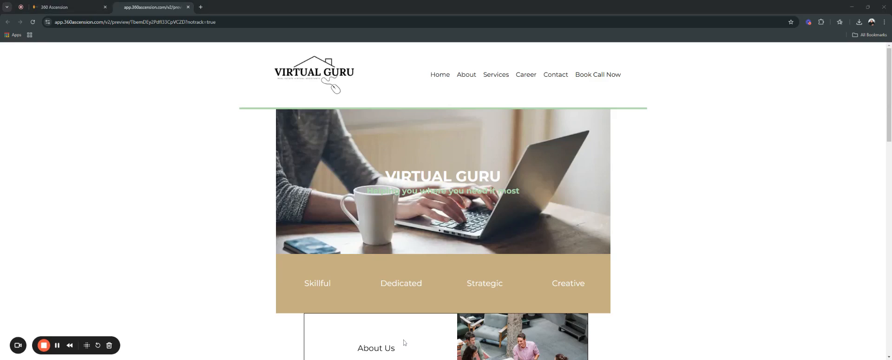
# - Test the About and Services navigation links in the page preview
pyautogui.click(467, 74)
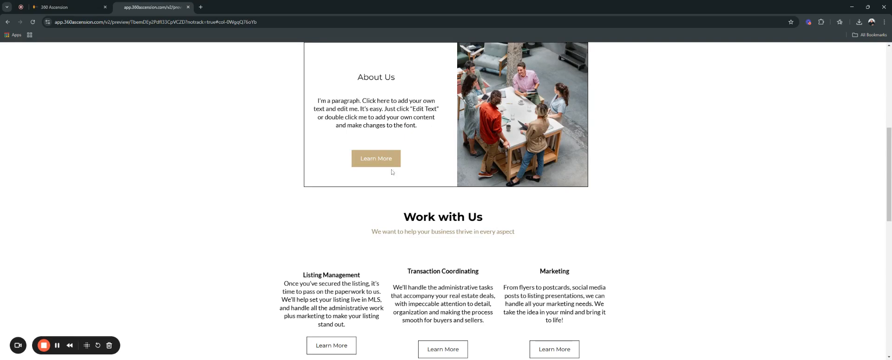
pyautogui.scroll(1, 405, 157)
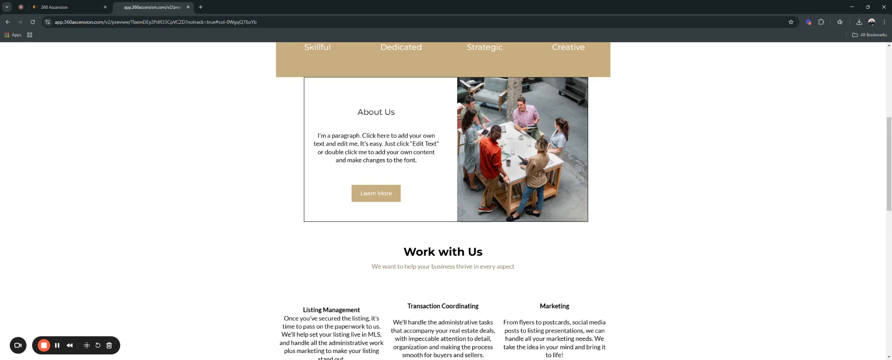
pyautogui.scroll(3, 443, 200)
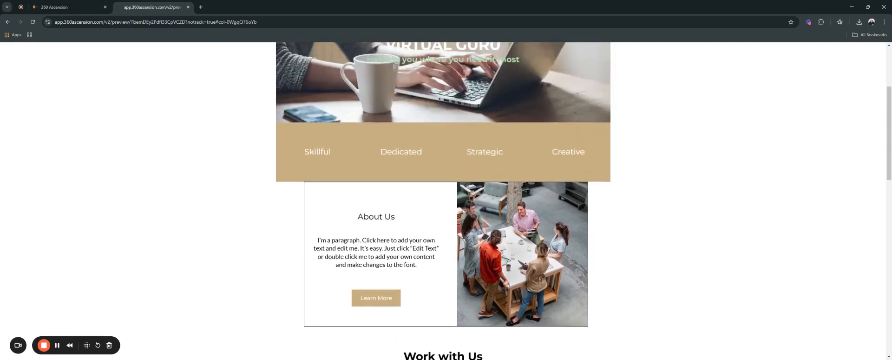
pyautogui.scroll(4, 466, 56)
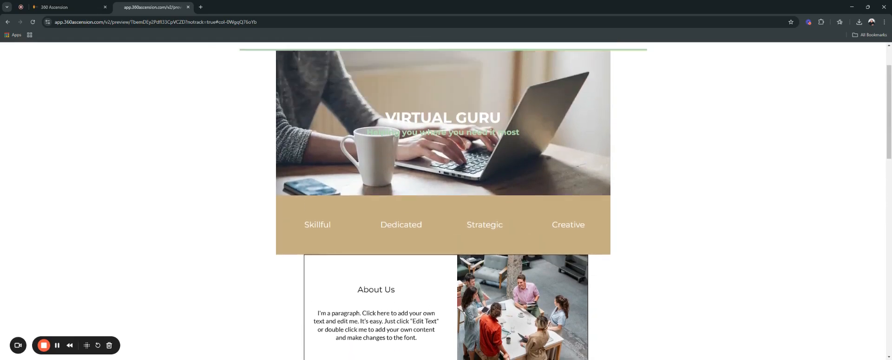
pyautogui.click(494, 79)
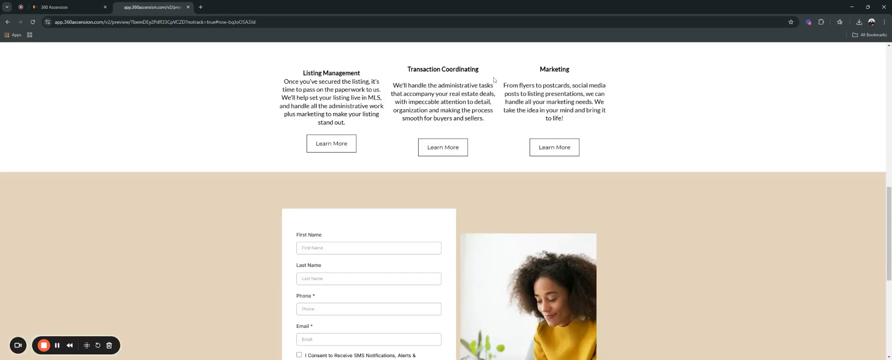